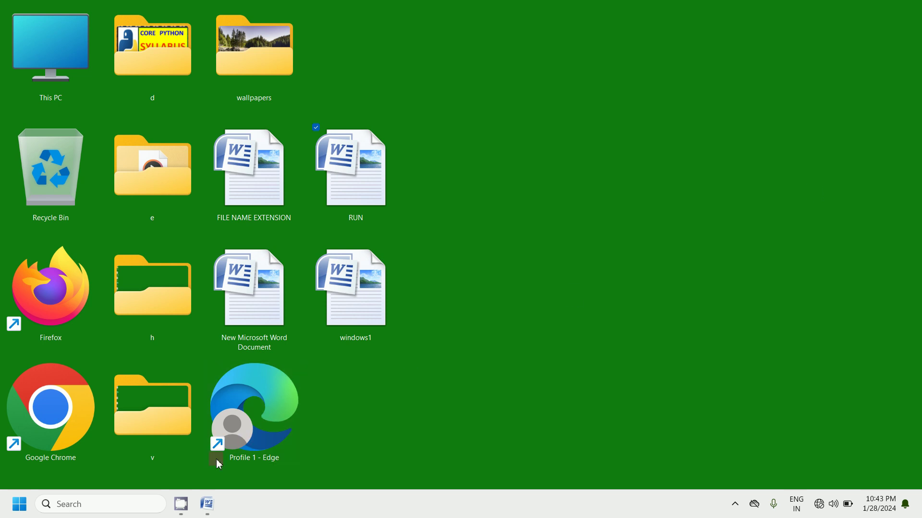
Restore the RUN document in Word and highlight the 'Window Key + R' heading line
{"action": "left_click", "coordinate": [207, 504]}
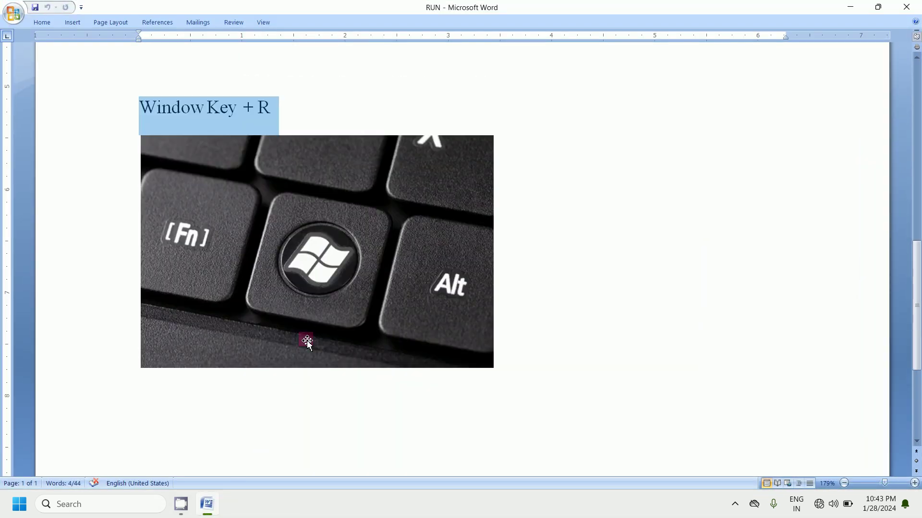
{"action": "left_click_drag", "start_coordinate": [243, 107], "coordinate": [145, 104]}
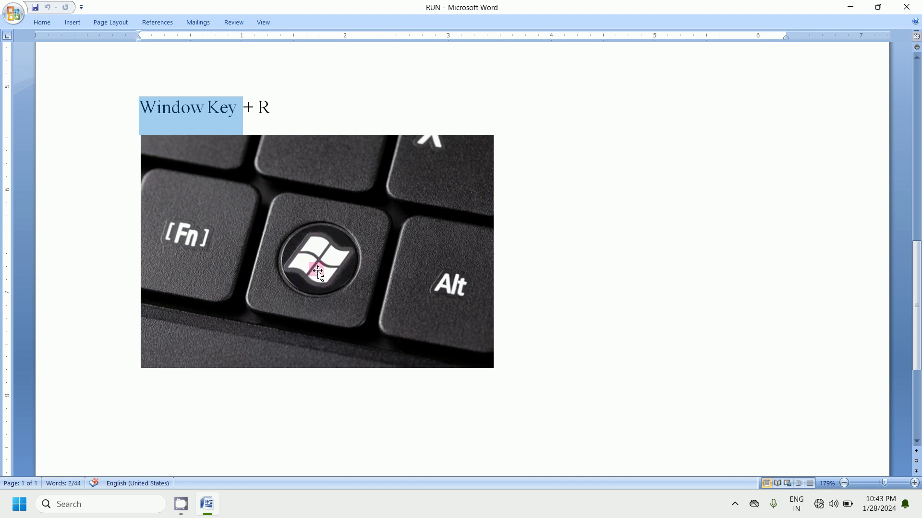
{"action": "left_click", "coordinate": [277, 106]}
{"action": "left_click_drag", "start_coordinate": [277, 106], "coordinate": [159, 106]}
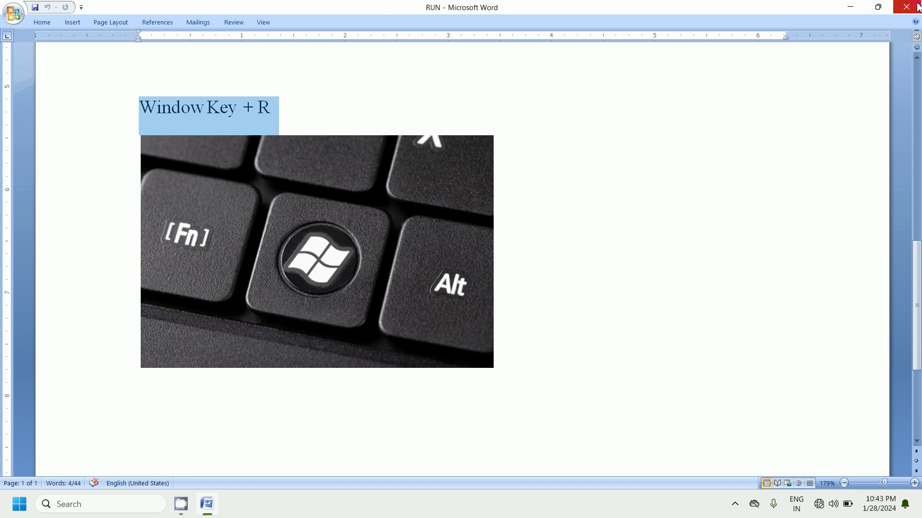
Minimize Word, open the Run box with Win+R, centre it, then close it
{"action": "left_click", "coordinate": [853, 7]}
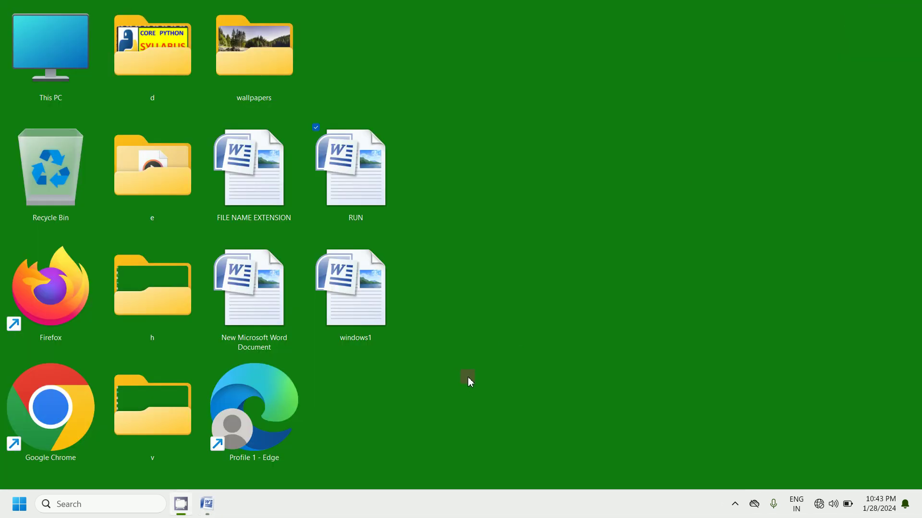
{"action": "key", "text": "super+r"}
{"action": "left_click_drag", "start_coordinate": [137, 373], "coordinate": [494, 304]}
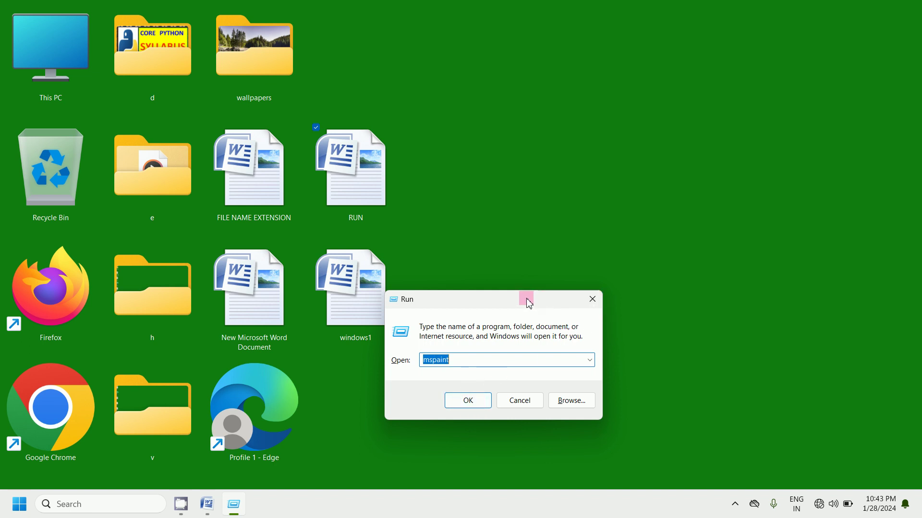
{"action": "left_click", "coordinate": [593, 300]}
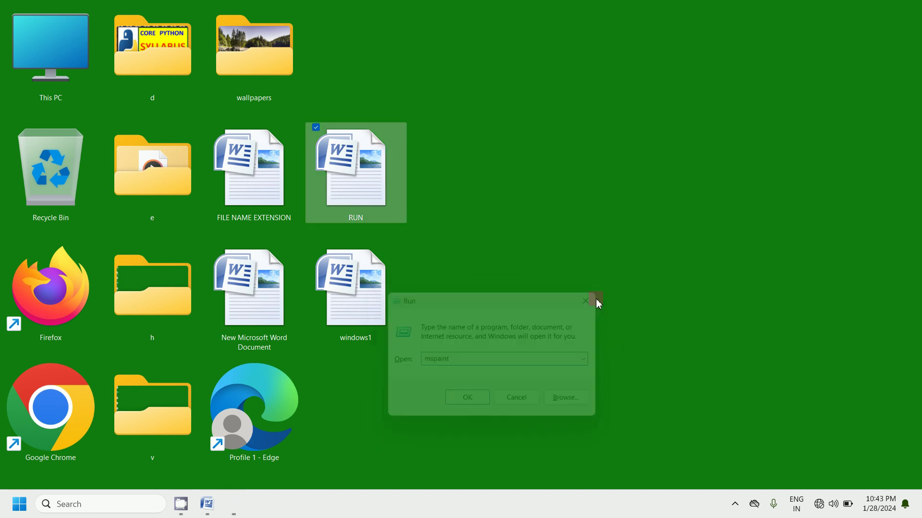
Open Run by searching 'run' in Windows search, centre it, then close it
{"action": "left_click", "coordinate": [84, 505]}
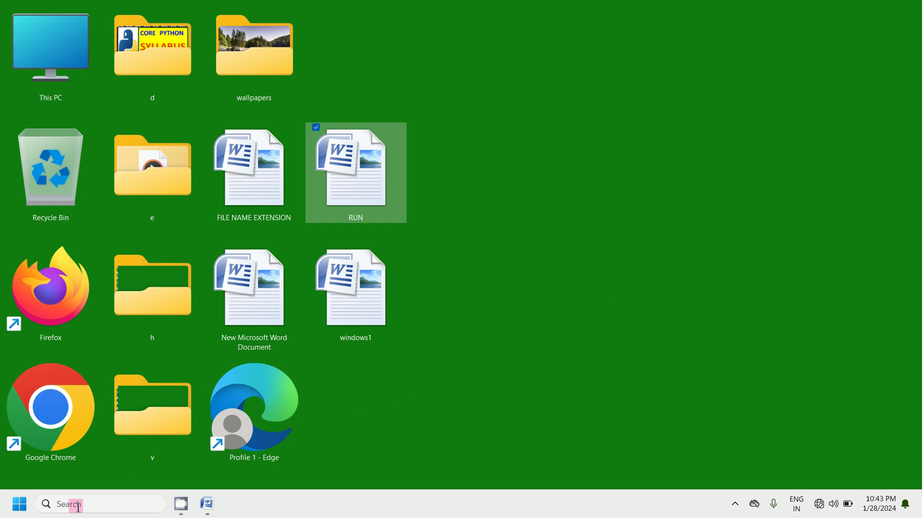
{"action": "left_click", "coordinate": [80, 505]}
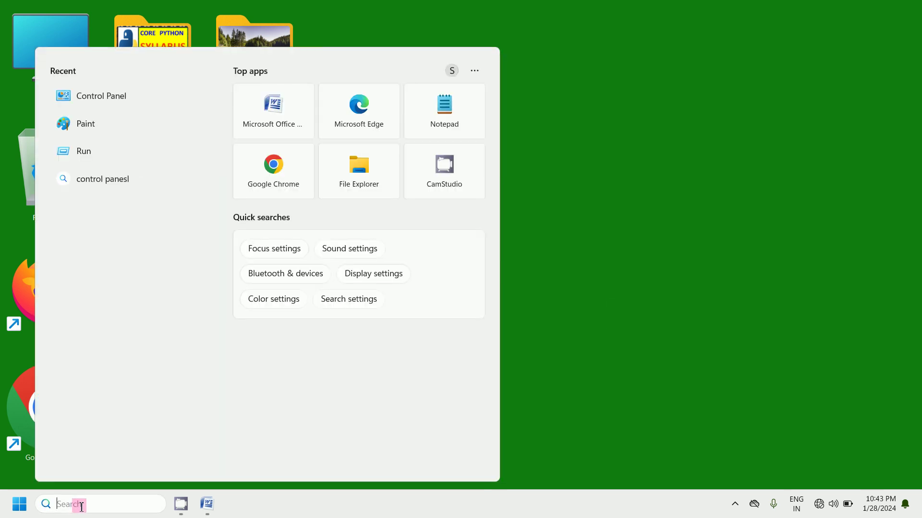
{"action": "type", "text": "run"}
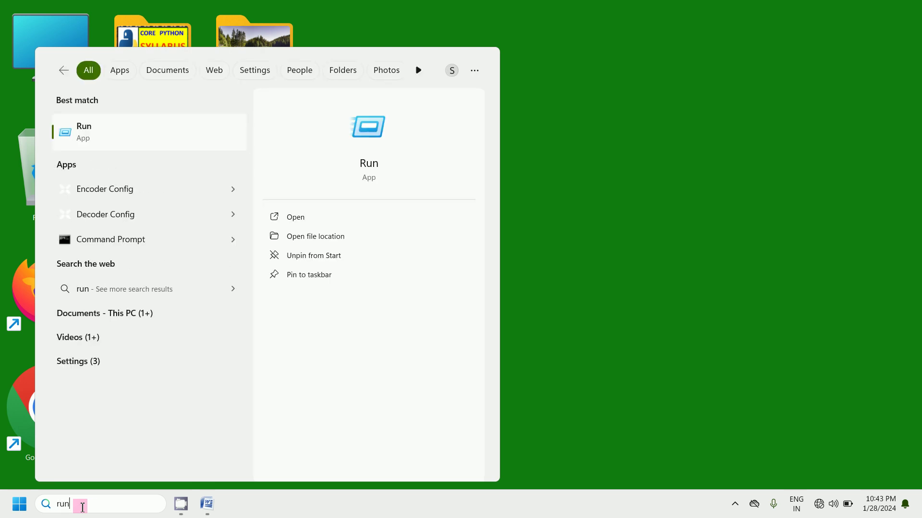
{"action": "key", "text": "Return"}
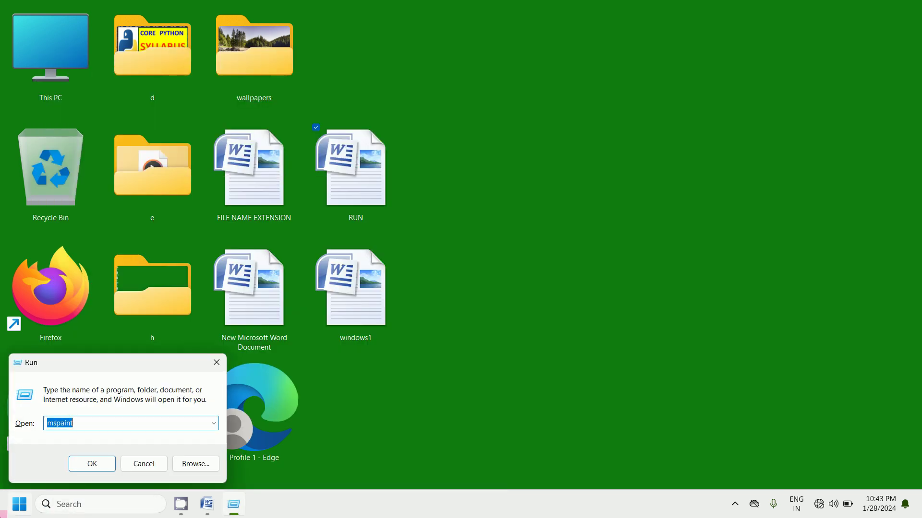
{"action": "left_click_drag", "start_coordinate": [83, 367], "coordinate": [324, 353]}
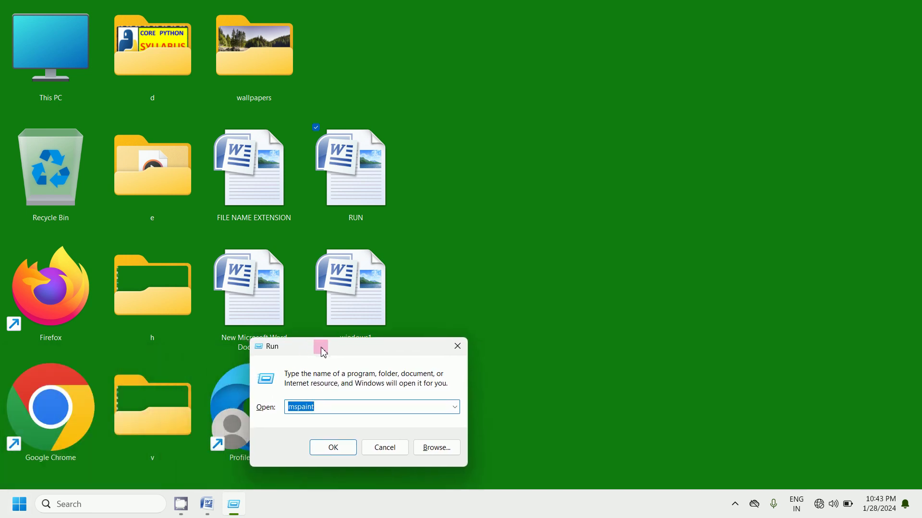
{"action": "left_click", "coordinate": [457, 348]}
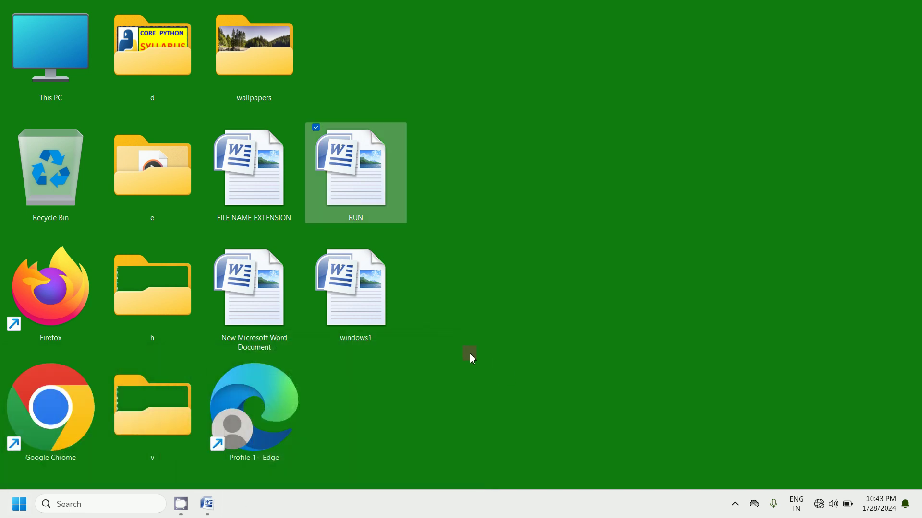
Restore the RUN document and highlight the application column and the Notepad / notepad row
{"action": "left_click", "coordinate": [208, 505]}
{"action": "scroll", "coordinate": [326, 427], "scroll_direction": "up", "scroll_amount": 10}
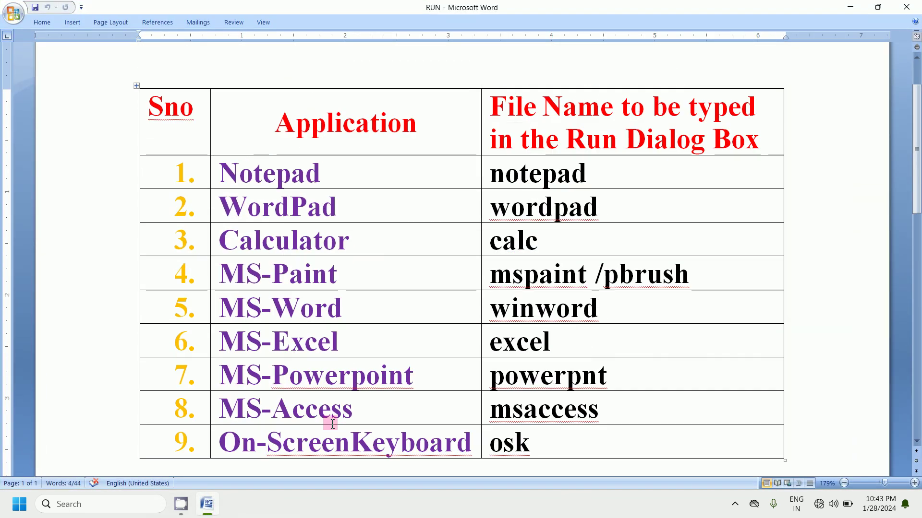
{"action": "left_click_drag", "start_coordinate": [237, 167], "coordinate": [309, 428]}
{"action": "left_click", "coordinate": [312, 438]}
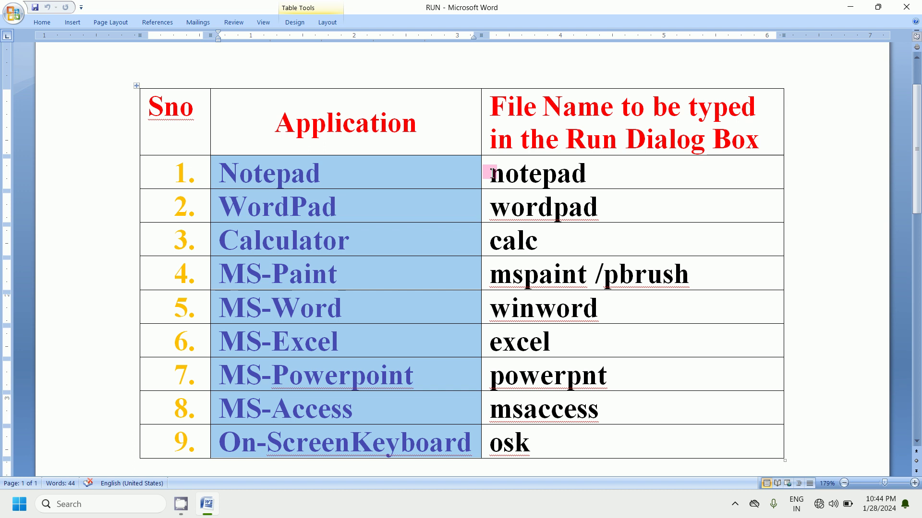
{"action": "left_click_drag", "start_coordinate": [490, 172], "coordinate": [594, 177]}
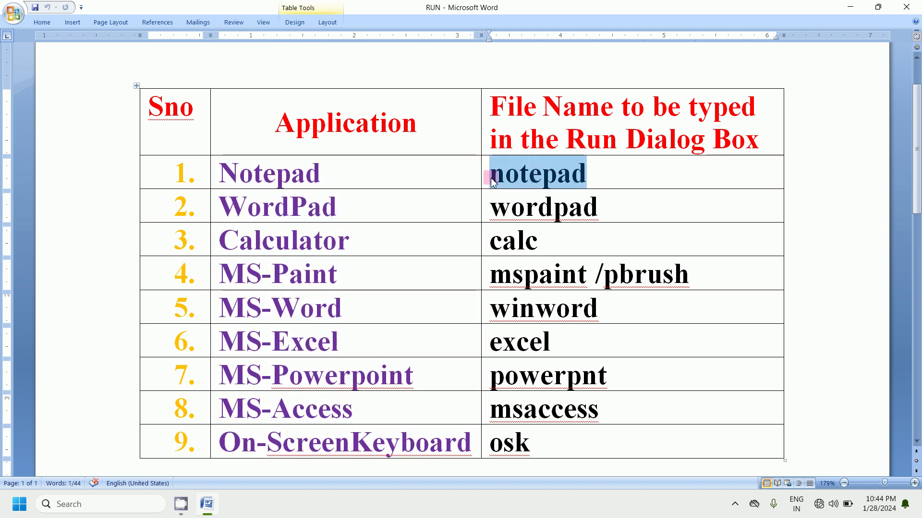
{"action": "left_click_drag", "start_coordinate": [320, 172], "coordinate": [220, 176]}
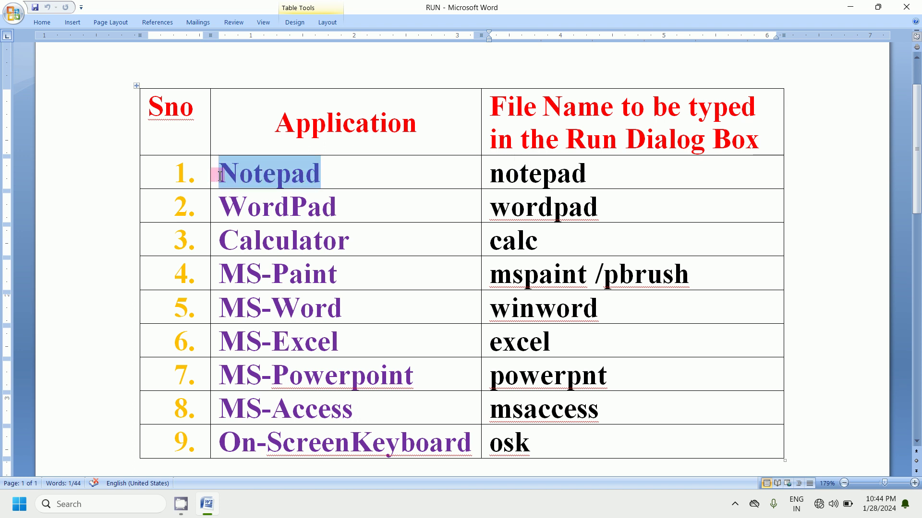
{"action": "left_click_drag", "start_coordinate": [490, 173], "coordinate": [591, 175]}
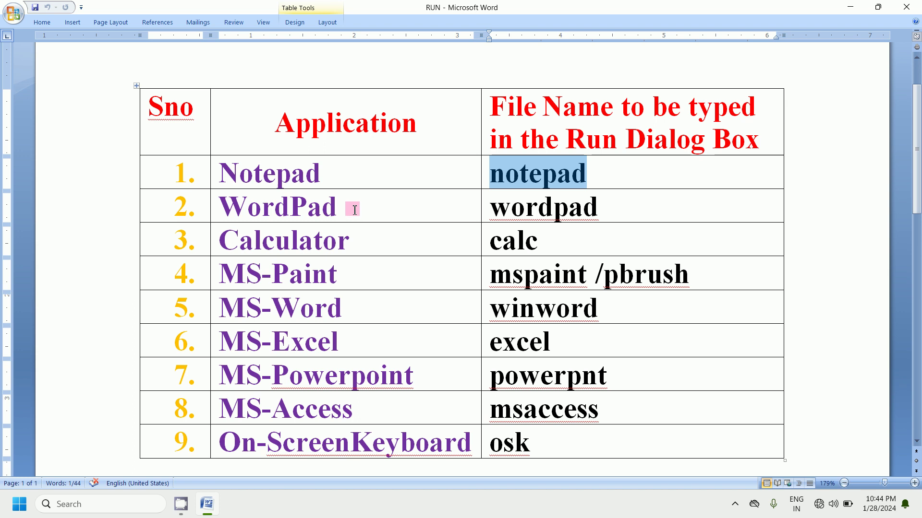
{"action": "left_click_drag", "start_coordinate": [354, 209], "coordinate": [264, 204]}
{"action": "left_click", "coordinate": [294, 278]}
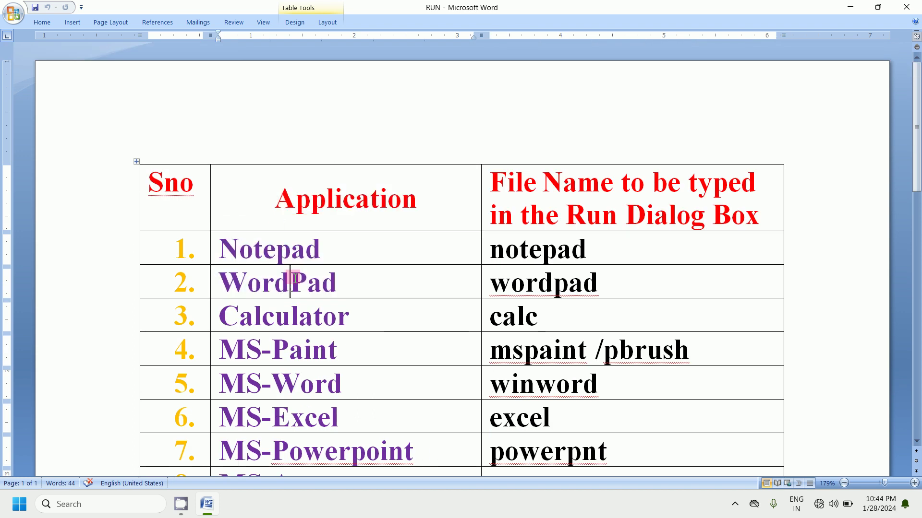
Highlight the wordpad, Calculator / calc and MS-Paint entries in the table
{"action": "left_click", "coordinate": [510, 283]}
{"action": "left_click_drag", "start_coordinate": [509, 283], "coordinate": [583, 284]}
{"action": "left_click", "coordinate": [371, 315]}
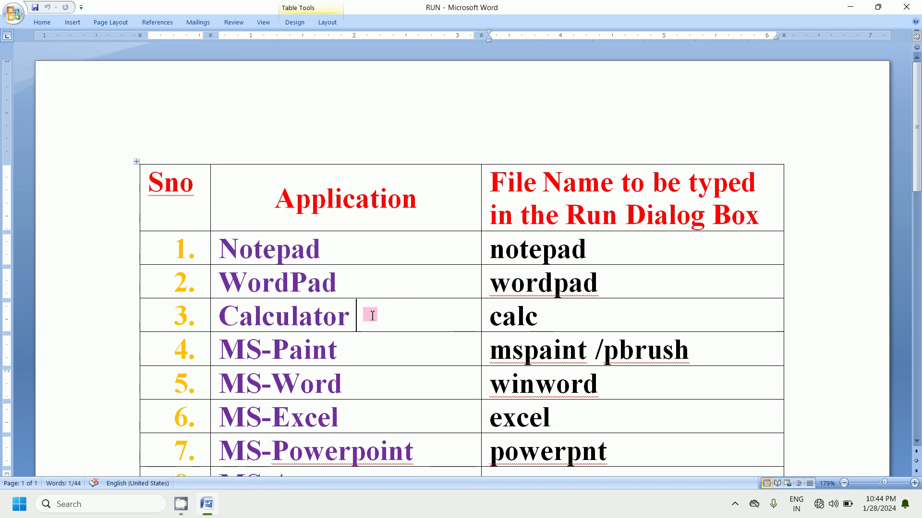
{"action": "left_click_drag", "start_coordinate": [370, 315], "coordinate": [319, 317]}
{"action": "left_click_drag", "start_coordinate": [494, 318], "coordinate": [539, 315]}
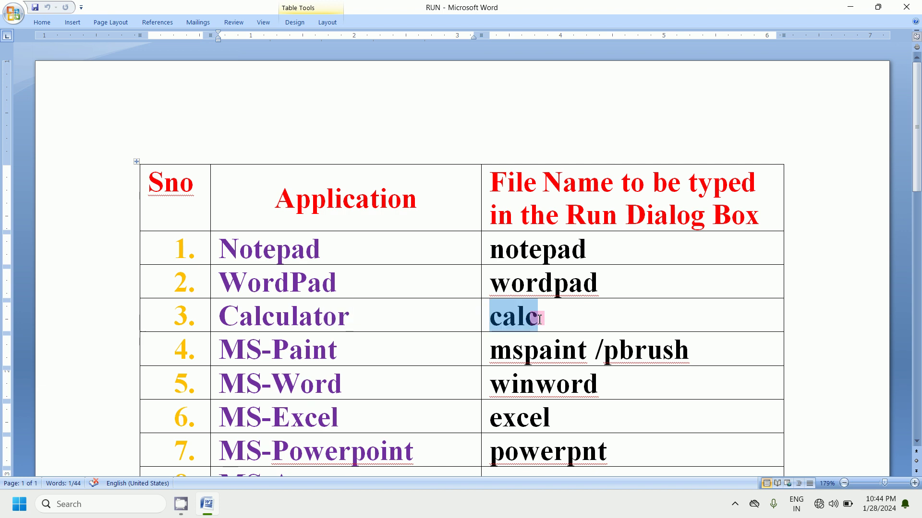
{"action": "mouse_move", "coordinate": [345, 353]}
{"action": "left_mouse_down"}
{"action": "mouse_move", "coordinate": [302, 354]}
{"action": "mouse_move", "coordinate": [312, 355]}
{"action": "left_mouse_up"}
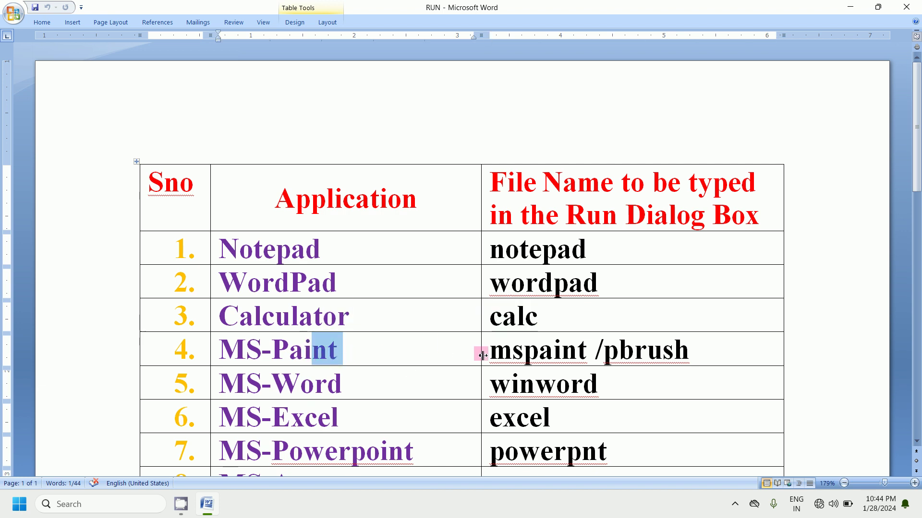
{"action": "left_click_drag", "start_coordinate": [493, 353], "coordinate": [642, 350]}
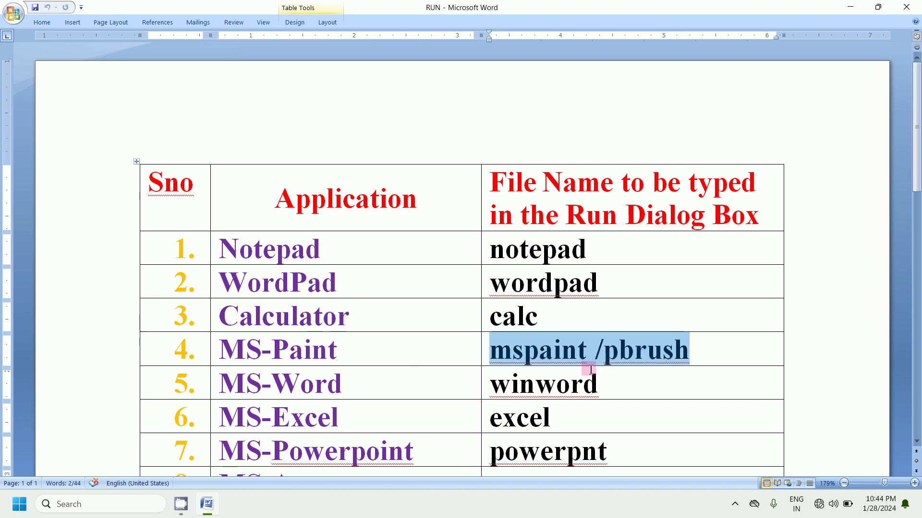
Highlight the MS-Word / winword, MS-Excel / excel, powerpnt, msaccess and On-ScreenKeyboard / osk entries
{"action": "scroll", "coordinate": [589, 374], "scroll_direction": "down", "scroll_amount": 1}
{"action": "left_click_drag", "start_coordinate": [349, 331], "coordinate": [315, 331]}
{"action": "left_click_drag", "start_coordinate": [510, 346], "coordinate": [567, 342]}
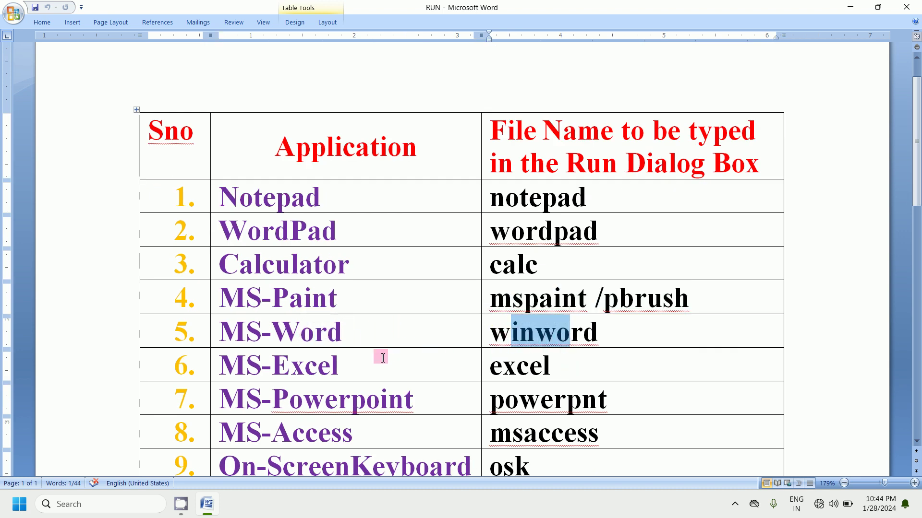
{"action": "left_click_drag", "start_coordinate": [344, 365], "coordinate": [312, 363]}
{"action": "left_click_drag", "start_coordinate": [502, 364], "coordinate": [576, 376]}
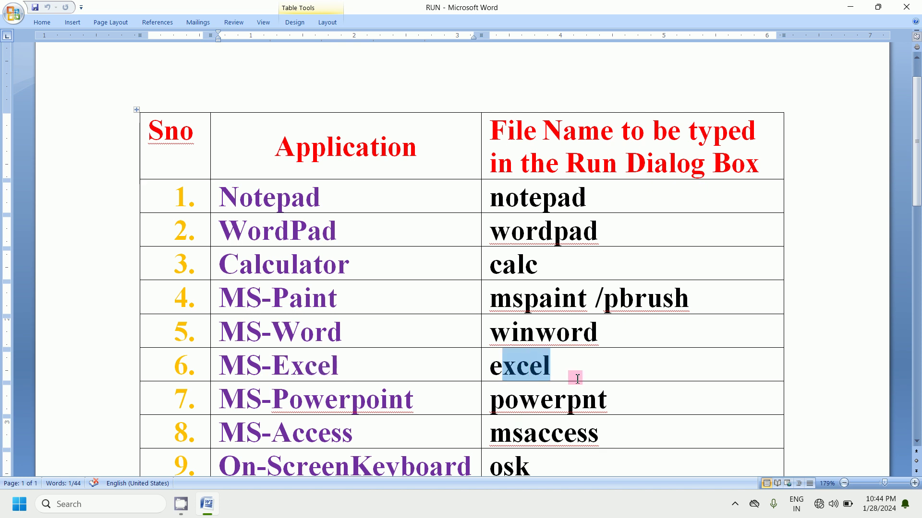
{"action": "left_click_drag", "start_coordinate": [436, 398], "coordinate": [564, 403]}
{"action": "scroll", "coordinate": [514, 405], "scroll_direction": "down", "scroll_amount": 3}
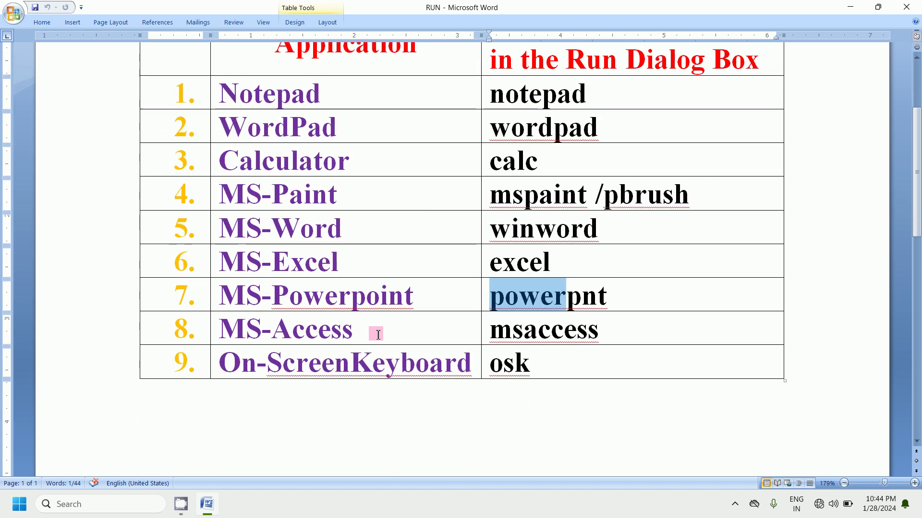
{"action": "left_click_drag", "start_coordinate": [376, 331], "coordinate": [329, 406]}
{"action": "scroll", "coordinate": [333, 332], "scroll_direction": "up", "scroll_amount": 2}
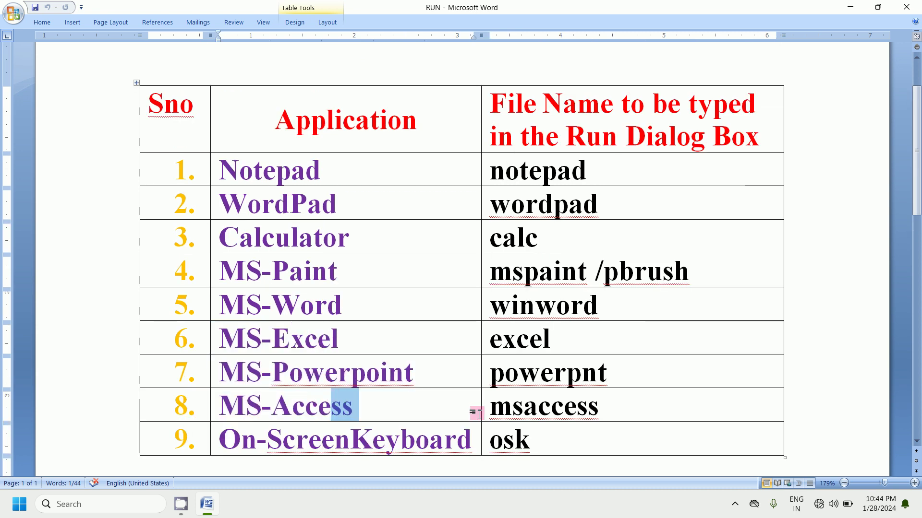
{"action": "left_click_drag", "start_coordinate": [495, 404], "coordinate": [538, 405]}
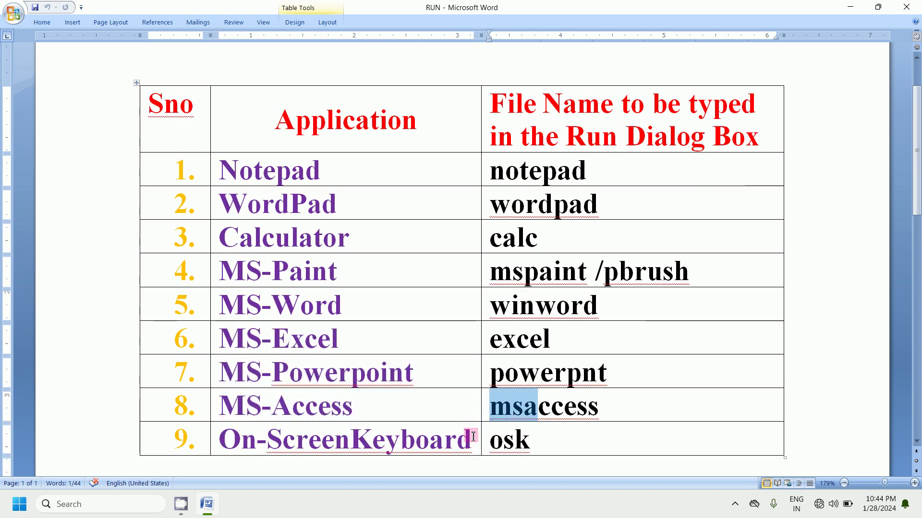
{"action": "left_click_drag", "start_coordinate": [473, 437], "coordinate": [430, 438]}
{"action": "left_click_drag", "start_coordinate": [489, 439], "coordinate": [538, 441]}
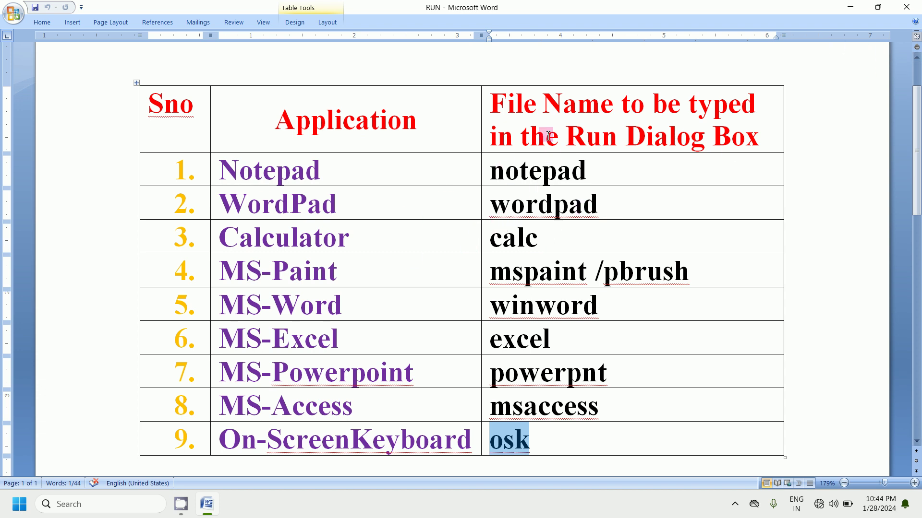
Minimize Word and run 'notepad' from the Run box, replacing the prefilled mspaint entry
{"action": "left_click", "coordinate": [851, 8]}
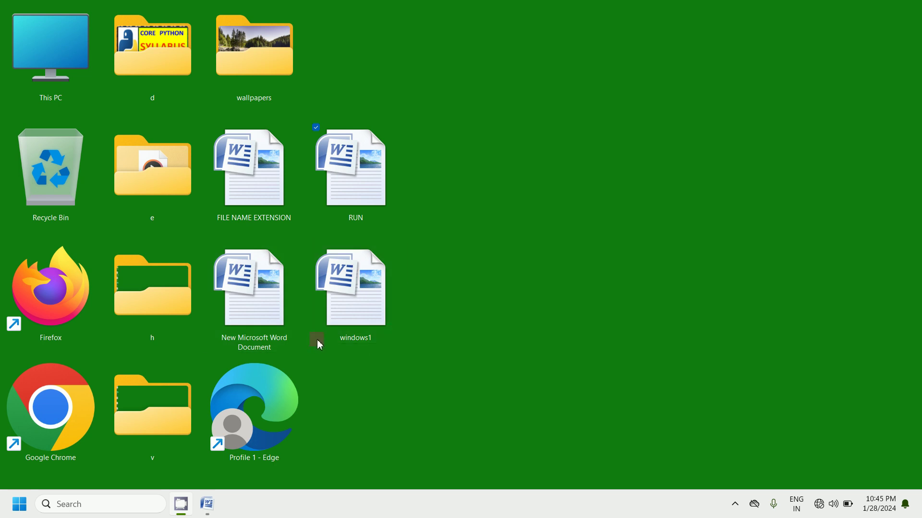
{"action": "key", "text": "super+r"}
{"action": "left_click_drag", "start_coordinate": [93, 370], "coordinate": [519, 212]}
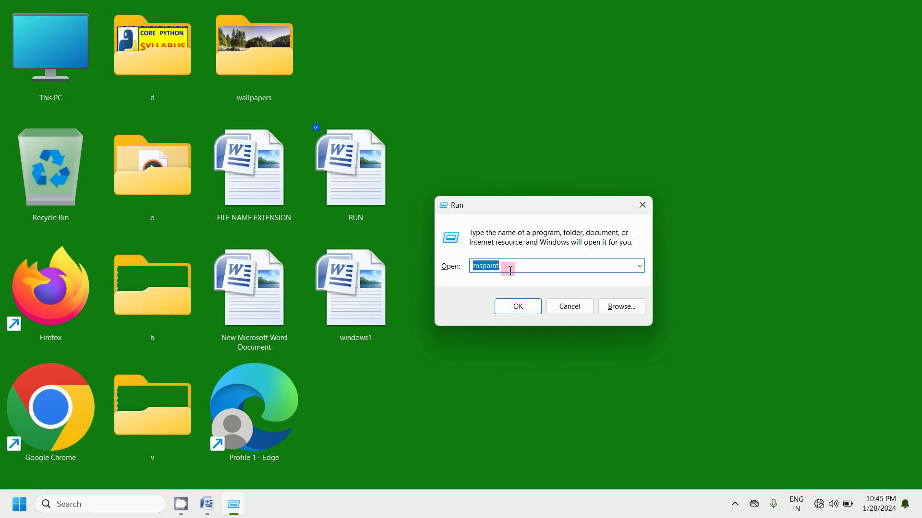
{"action": "key", "text": "BackSpace"}
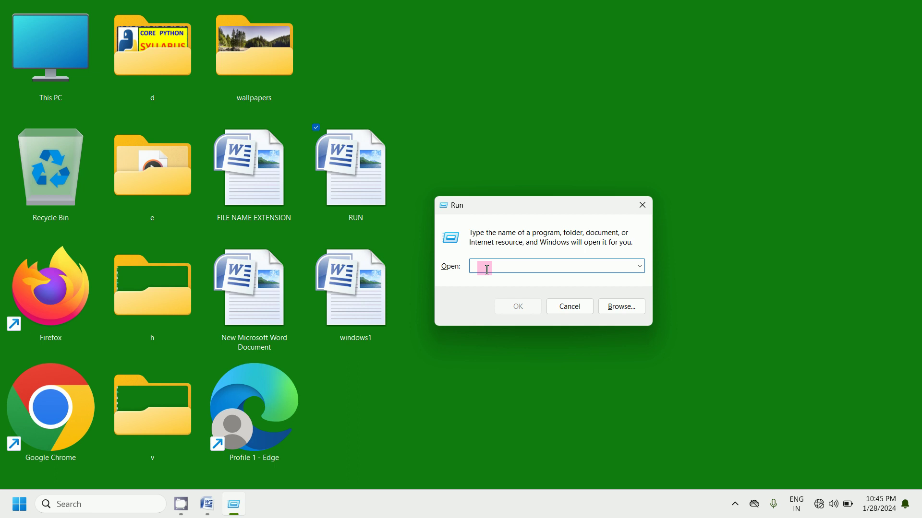
{"action": "type", "text": "note"}
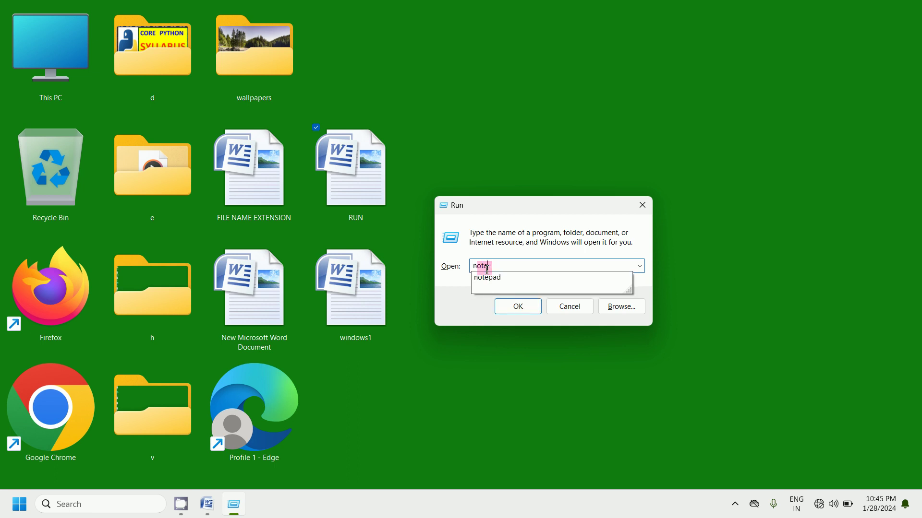
{"action": "type", "text": "pad"}
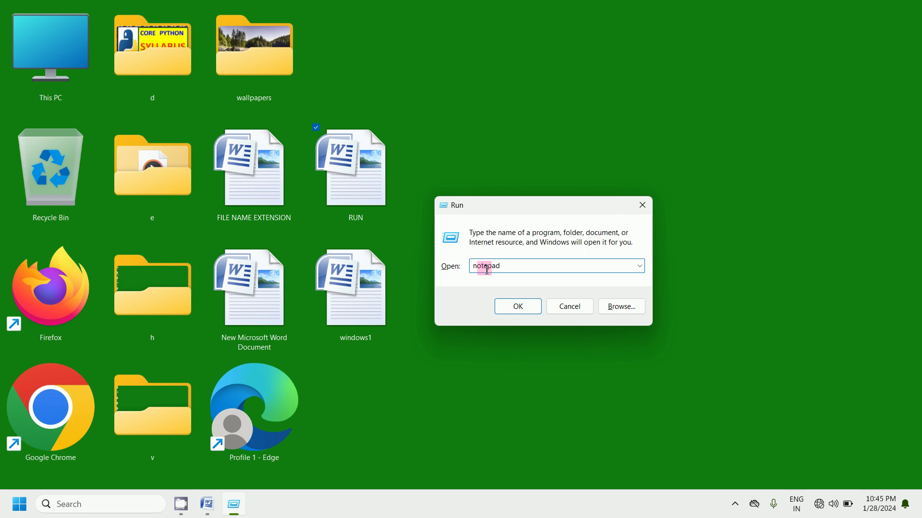
{"action": "left_click", "coordinate": [519, 306]}
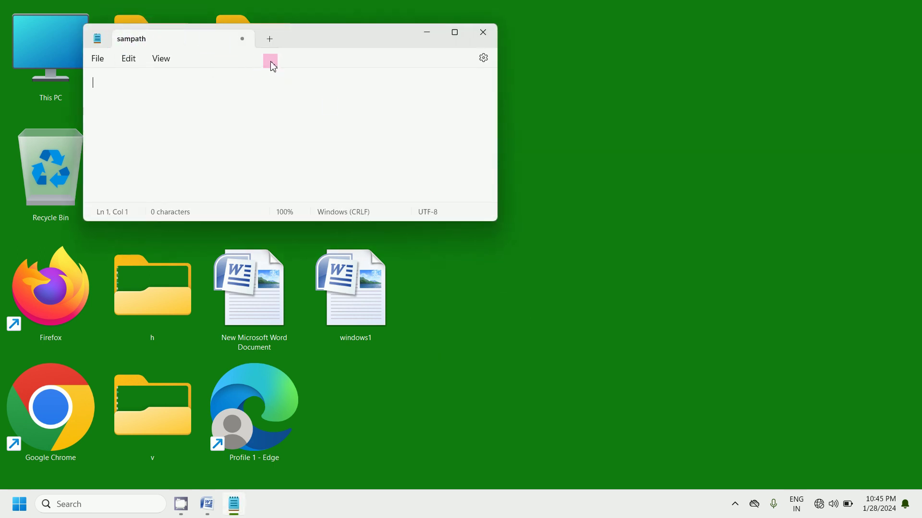
Launch WordPad by running 'wordpad' from the Run box
{"action": "key", "text": "super+r"}
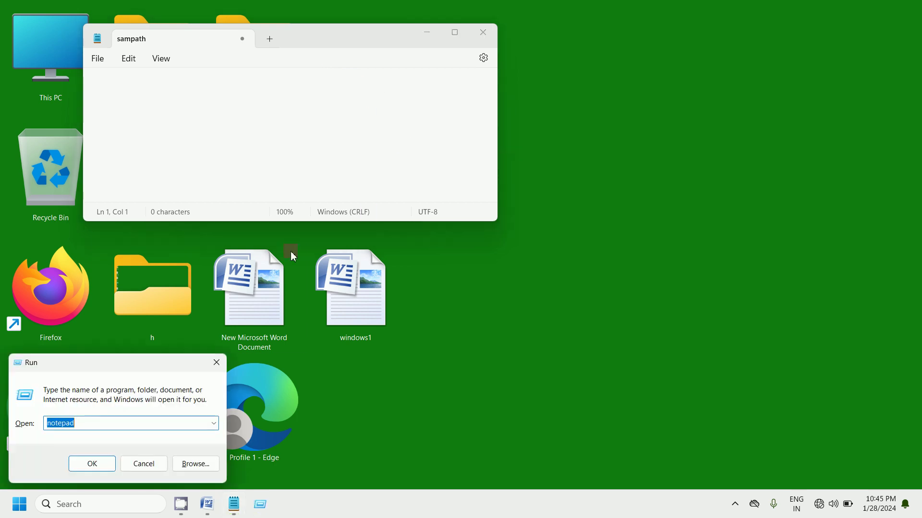
{"action": "left_click_drag", "start_coordinate": [144, 358], "coordinate": [446, 291]}
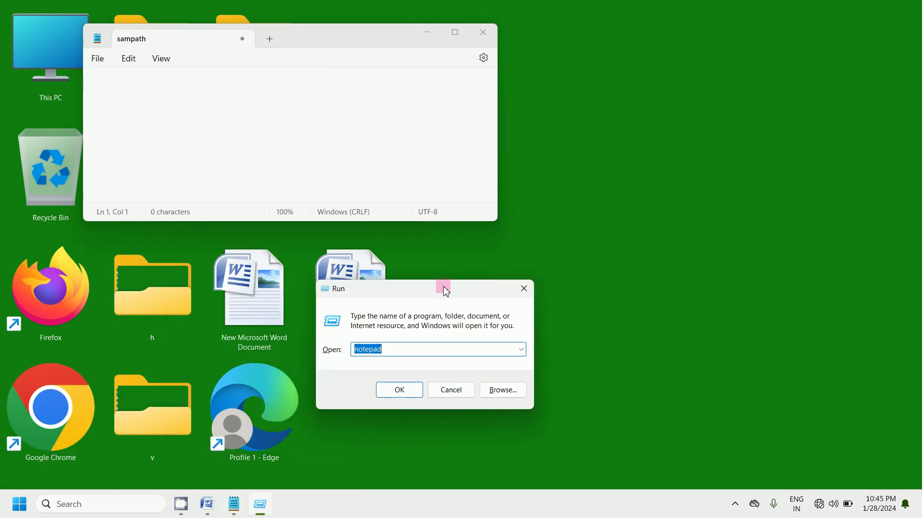
{"action": "type", "text": "wordpa"}
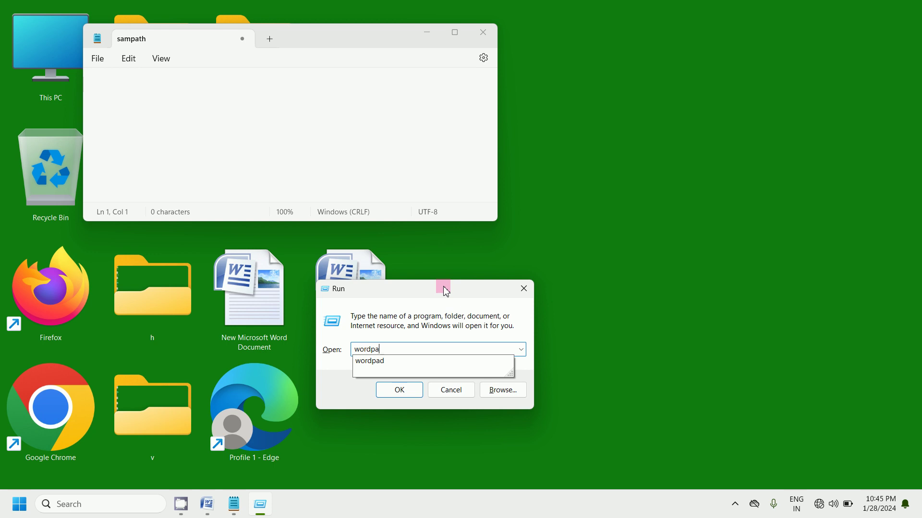
{"action": "type", "text": "d"}
{"action": "key", "text": "Return"}
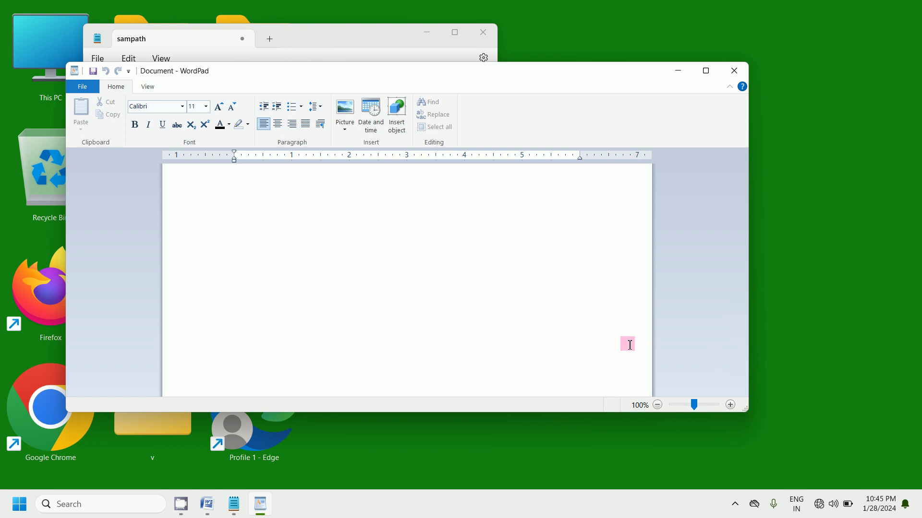
Launch Paint by running 'mspaint' from the Run box
{"action": "key", "text": "super+r"}
{"action": "type", "text": "m"}
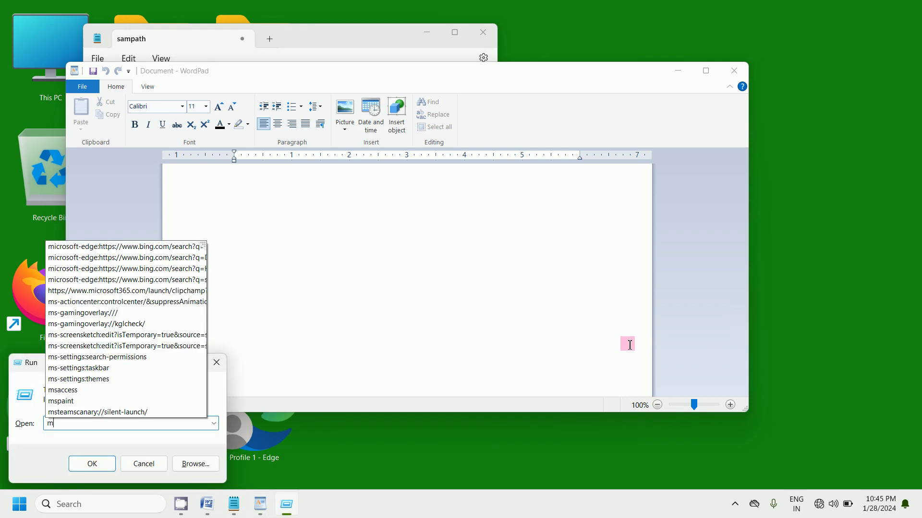
{"action": "type", "text": "spaint"}
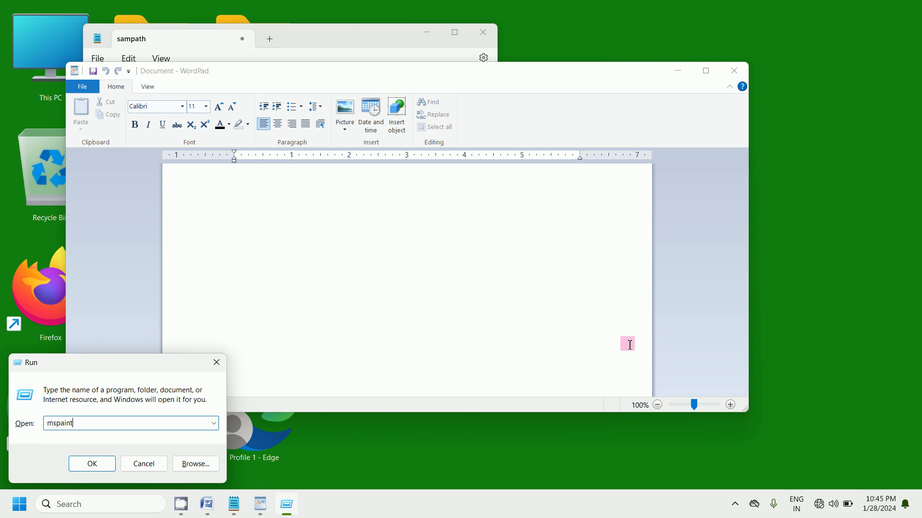
{"action": "key", "text": "Return"}
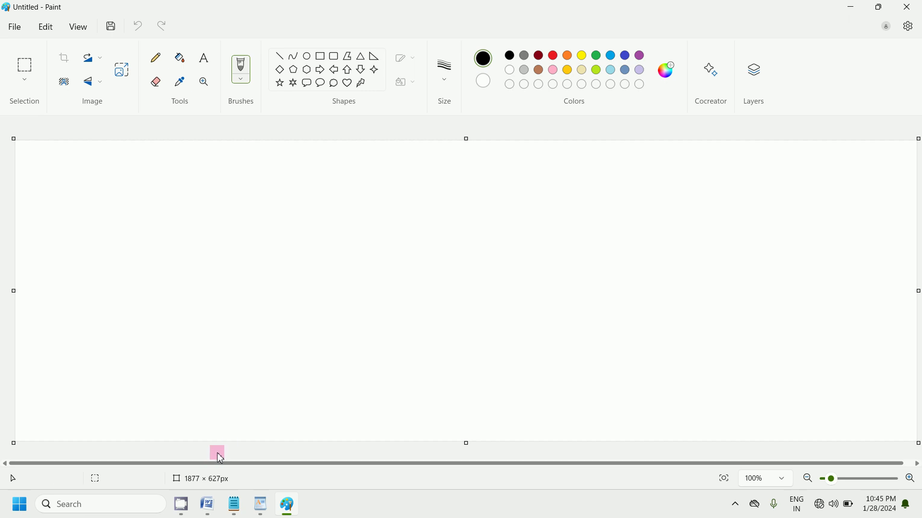
Start the On-Screen Keyboard by running 'osk' from the Run box
{"action": "key", "text": "super+r"}
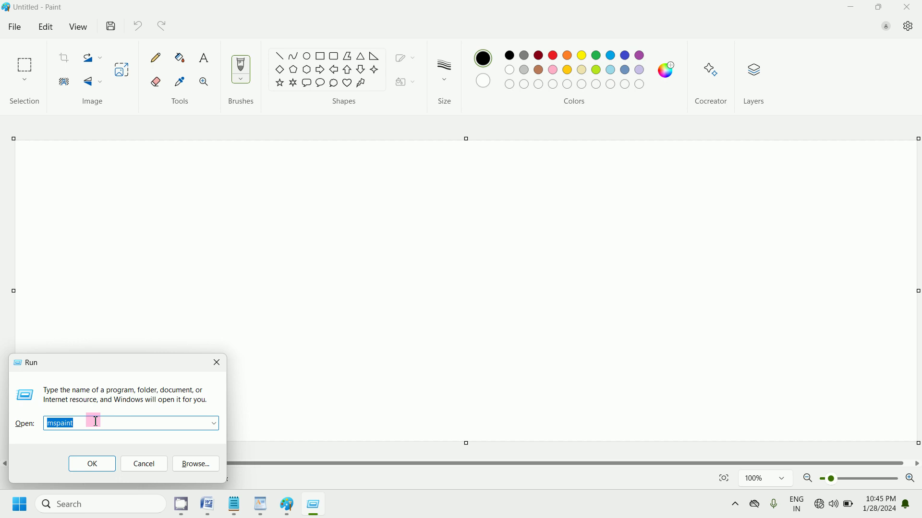
{"action": "type", "text": "osk"}
{"action": "key", "text": "Return"}
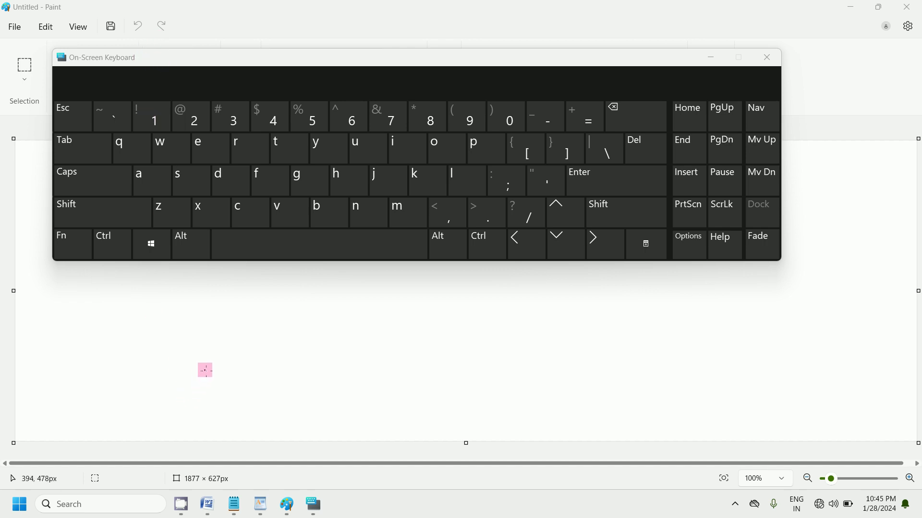
Launch Microsoft Word with a blank document by running 'winword'
{"action": "key", "text": "super"}
{"action": "key", "text": "super+r"}
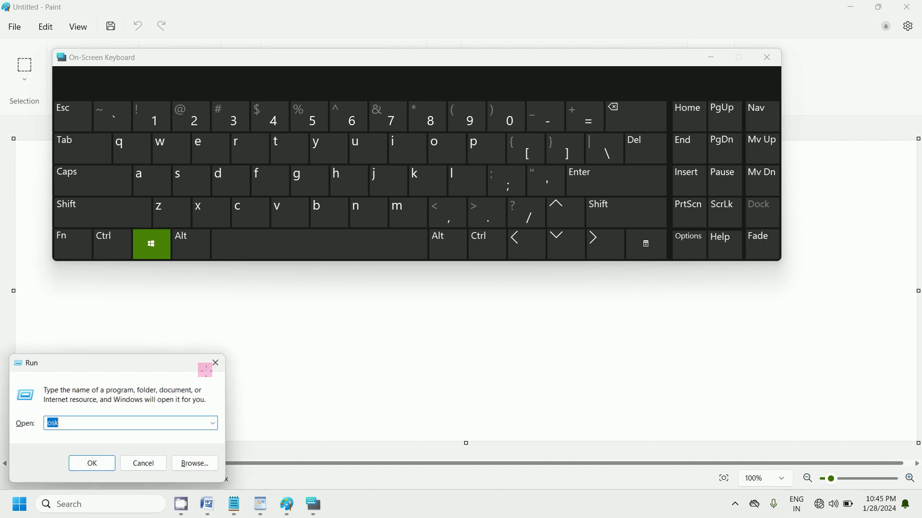
{"action": "type", "text": "winw"}
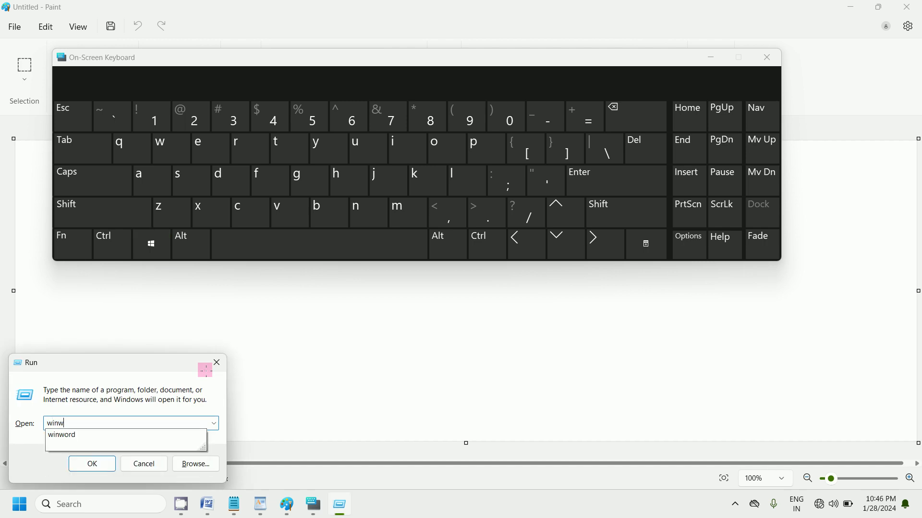
{"action": "type", "text": "ord"}
{"action": "key", "text": "Return"}
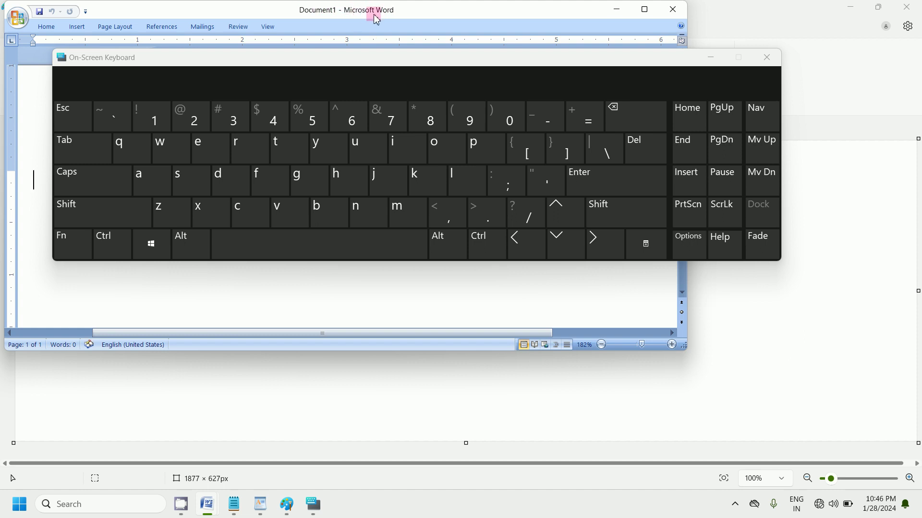
Close the On-Screen Keyboard and launch Excel by running 'excel'
{"action": "left_click", "coordinate": [767, 58]}
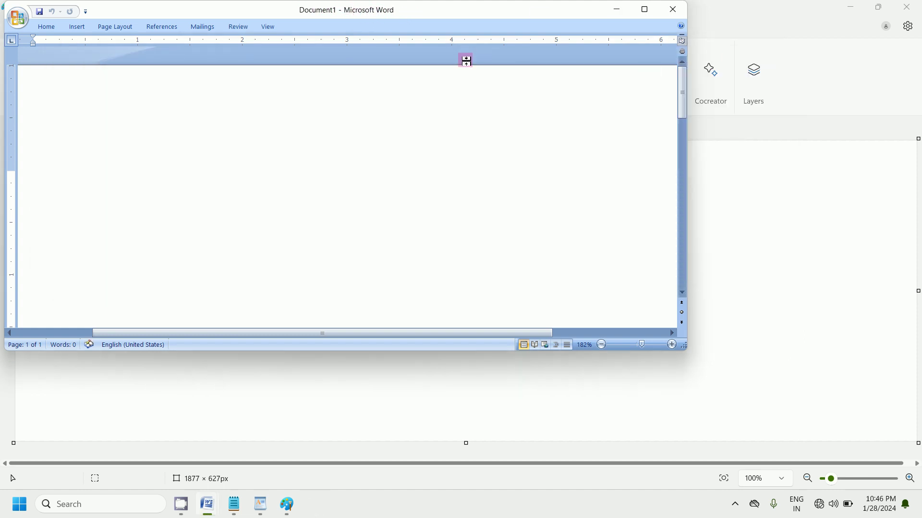
{"action": "key", "text": "super+r"}
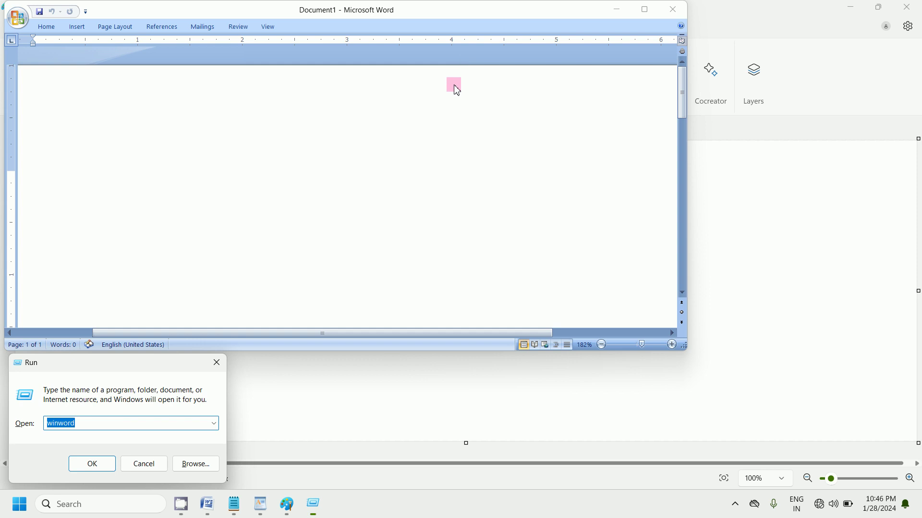
{"action": "type", "text": "exc"}
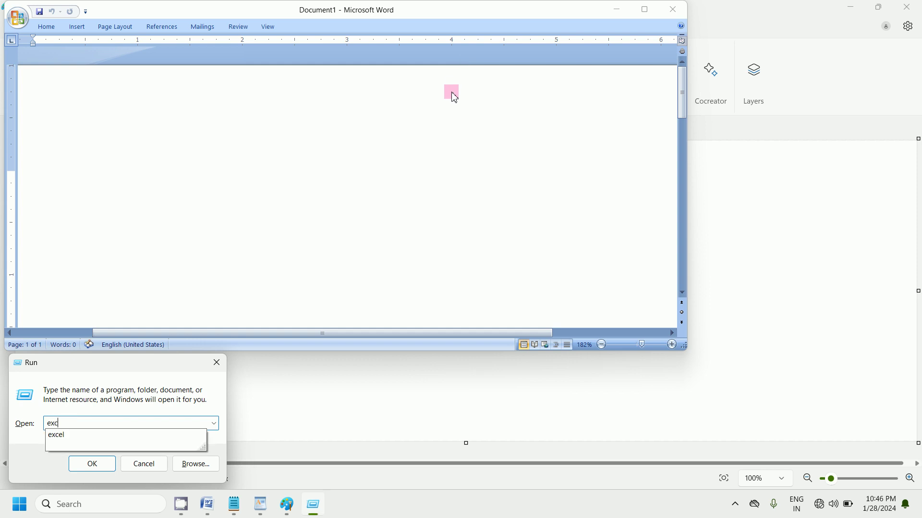
{"action": "type", "text": "el"}
{"action": "key", "text": "Return"}
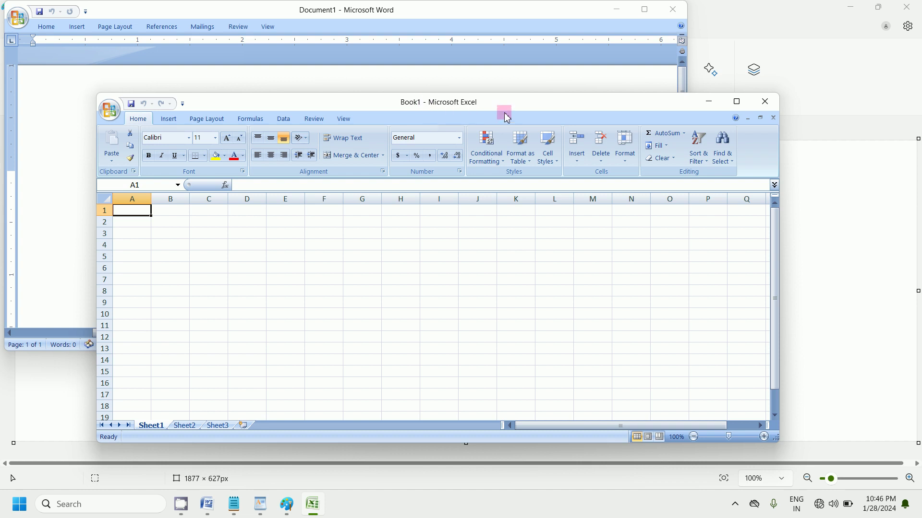
Launch Access by running 'msaccess' from the Run box
{"action": "key", "text": "super+r"}
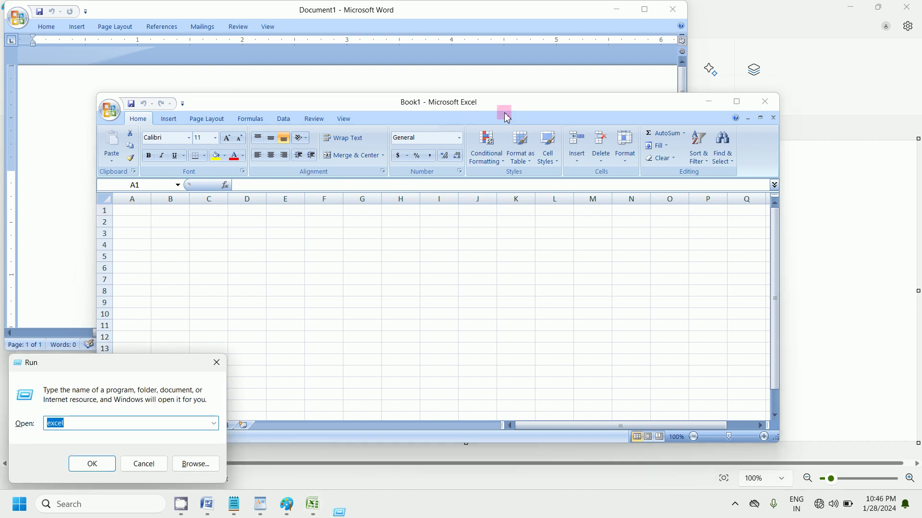
{"action": "type", "text": "msa"}
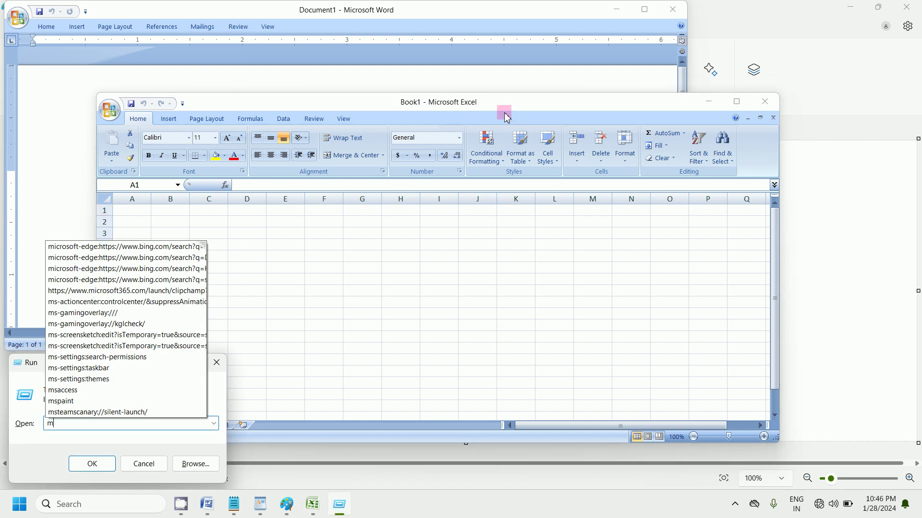
{"action": "type", "text": "saccess"}
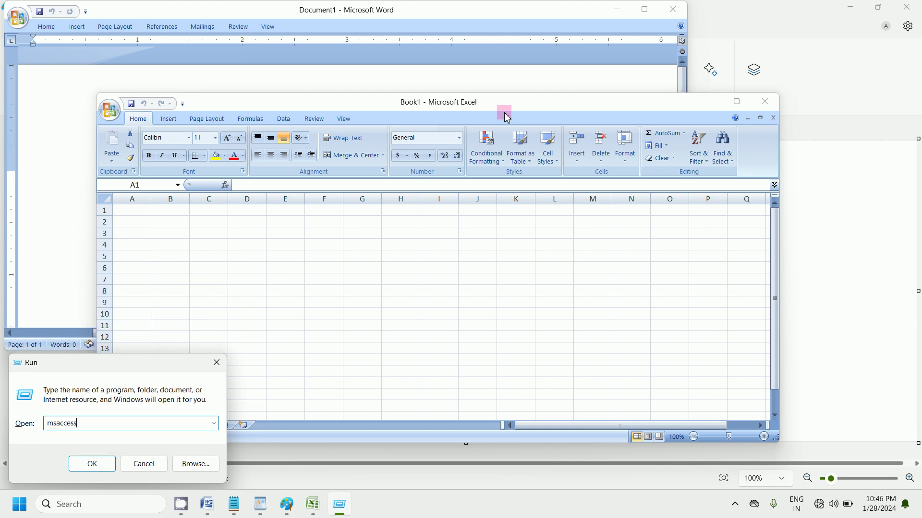
{"action": "key", "text": "Return"}
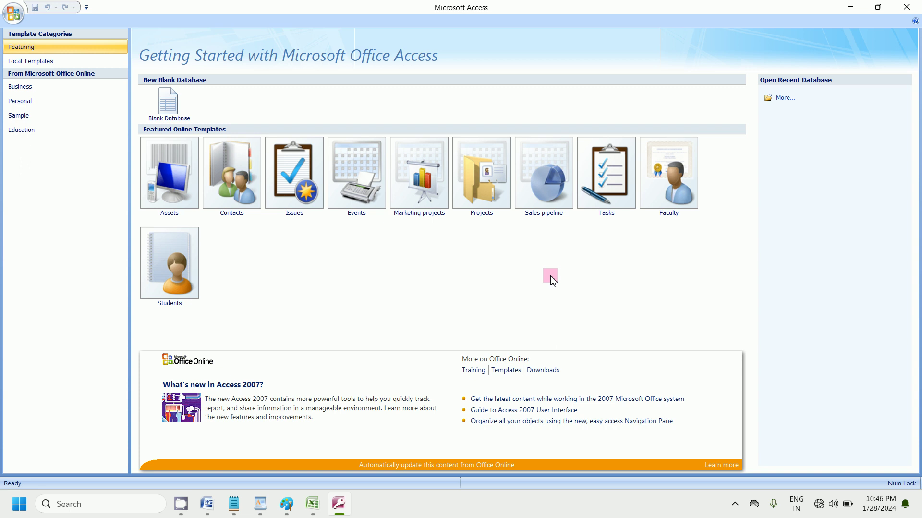
Close the Access, Excel, WordPad, Paint, blank Word document and Notepad windows
{"action": "left_click", "coordinate": [899, 13]}
{"action": "left_click", "coordinate": [899, 13]}
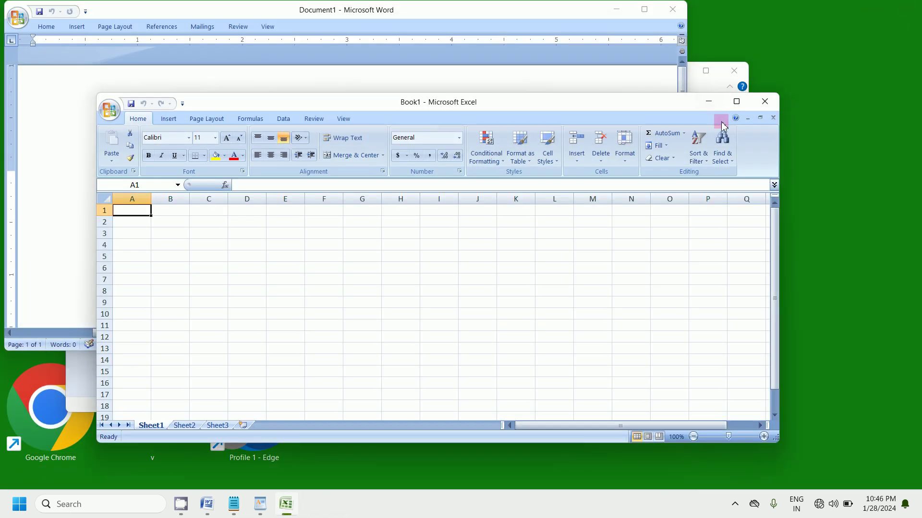
{"action": "left_click", "coordinate": [765, 102]}
{"action": "left_click", "coordinate": [734, 70]}
{"action": "left_click", "coordinate": [734, 70]}
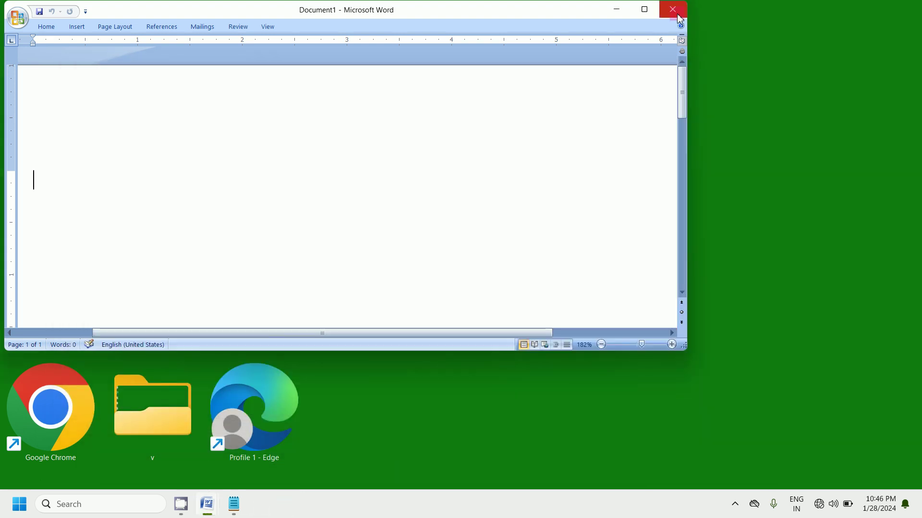
{"action": "left_click", "coordinate": [673, 10]}
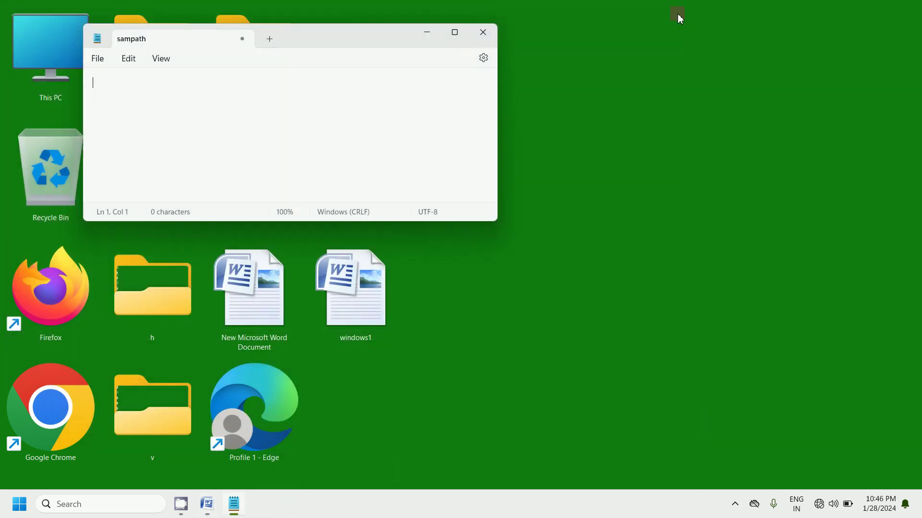
{"action": "left_click", "coordinate": [483, 33]}
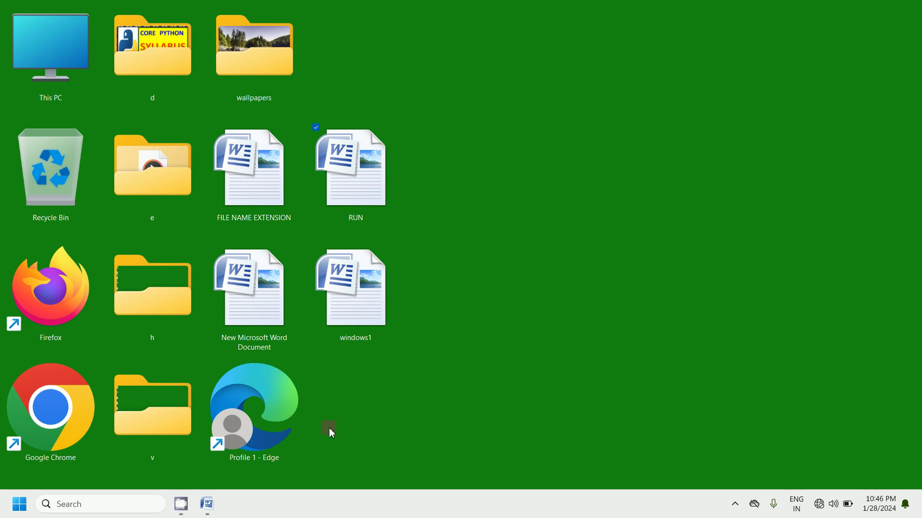
Restore the RUN document and select the table header and first five application rows, then deselect
{"action": "left_click", "coordinate": [207, 504]}
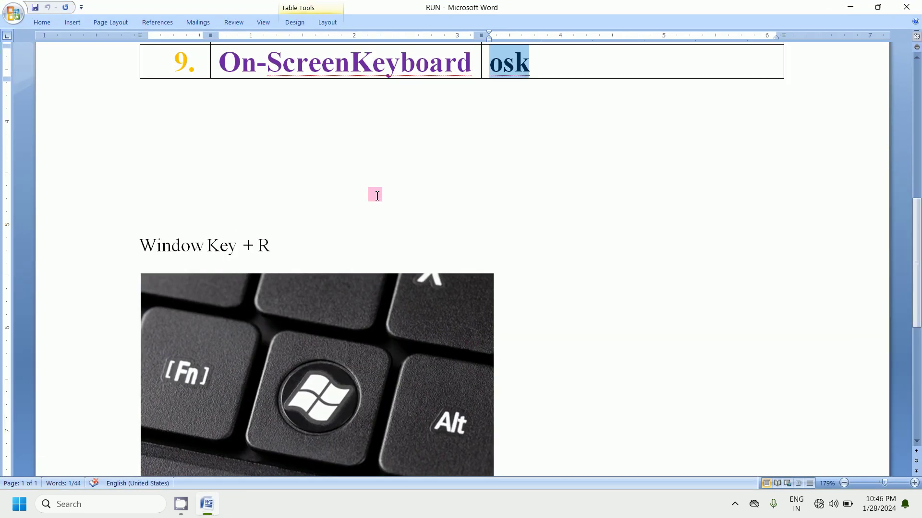
{"action": "scroll", "coordinate": [377, 195], "scroll_direction": "up", "scroll_amount": 10}
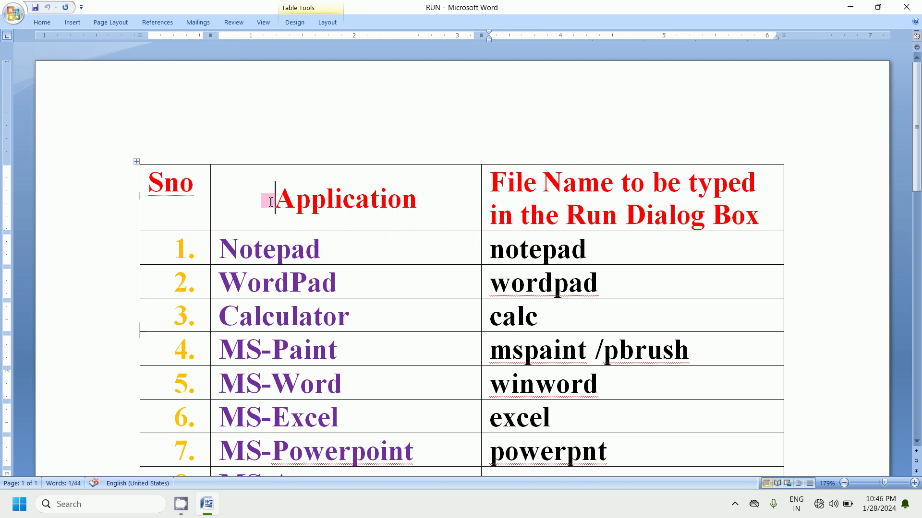
{"action": "left_click_drag", "start_coordinate": [268, 200], "coordinate": [566, 436]}
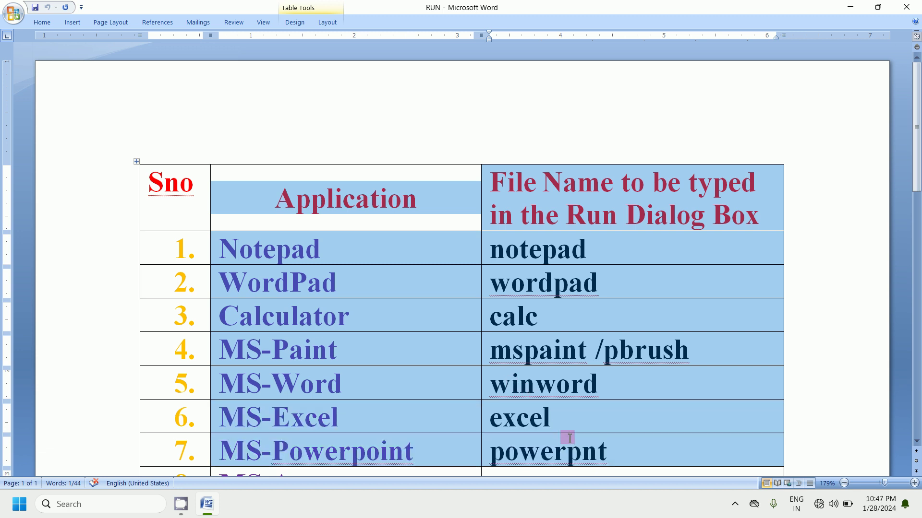
{"action": "scroll", "coordinate": [401, 349], "scroll_direction": "down", "scroll_amount": 2}
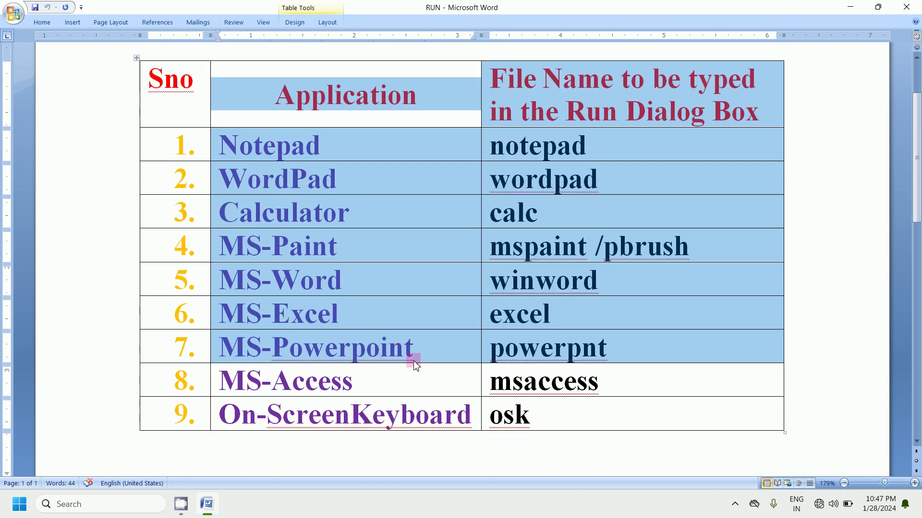
{"action": "left_click", "coordinate": [410, 361]}
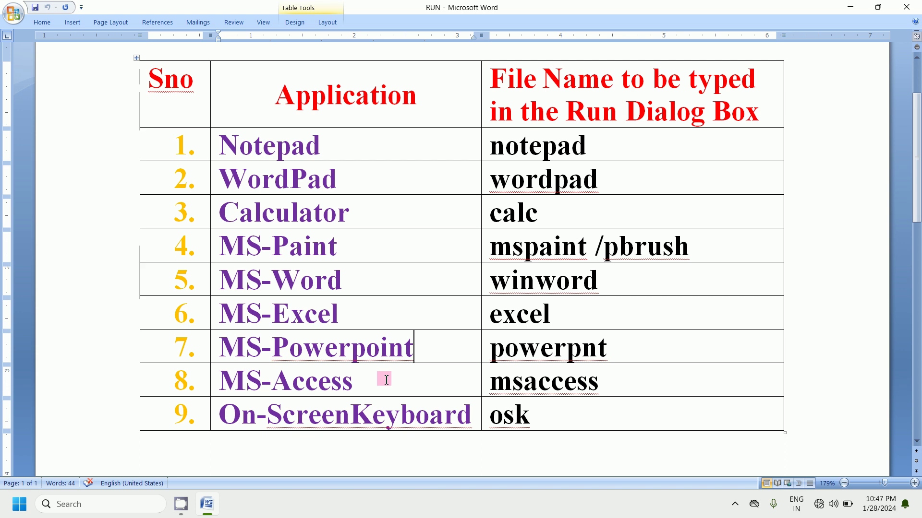